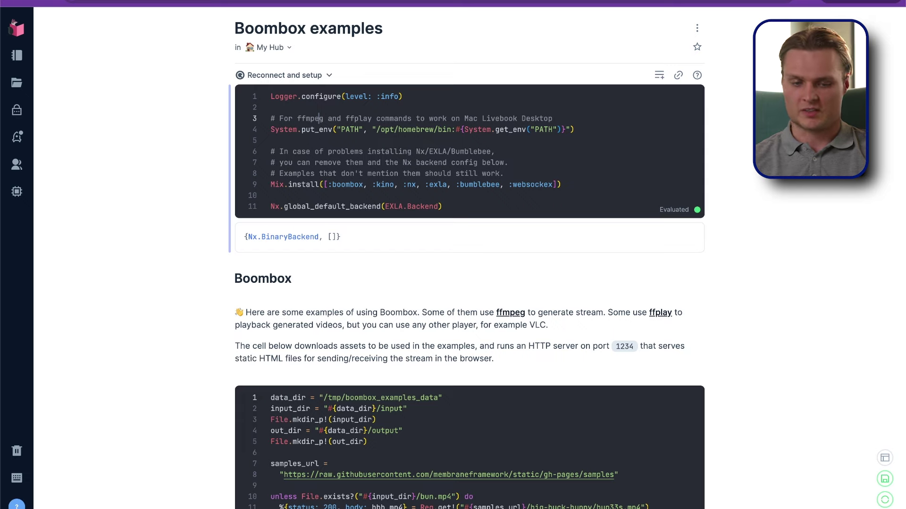
scroll(322, 119, down, 3)
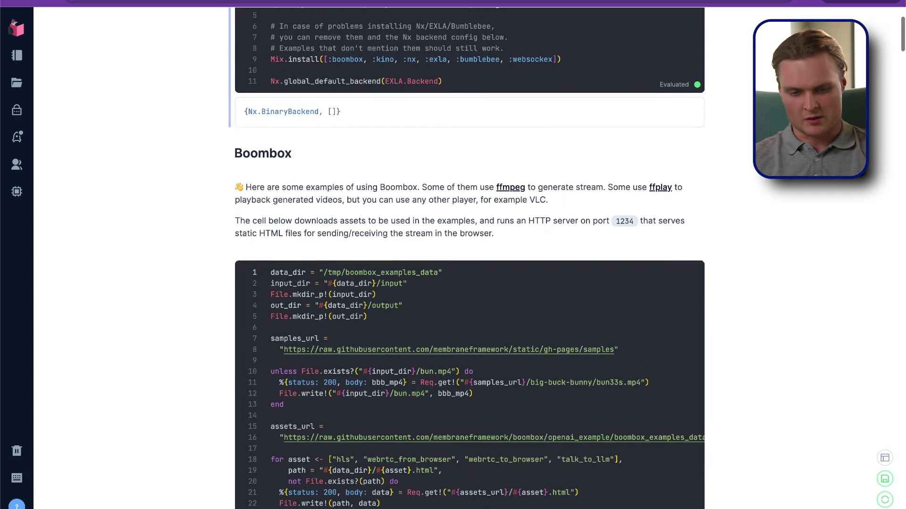
scroll(322, 117, down, 2)
scroll(306, 211, down, 3)
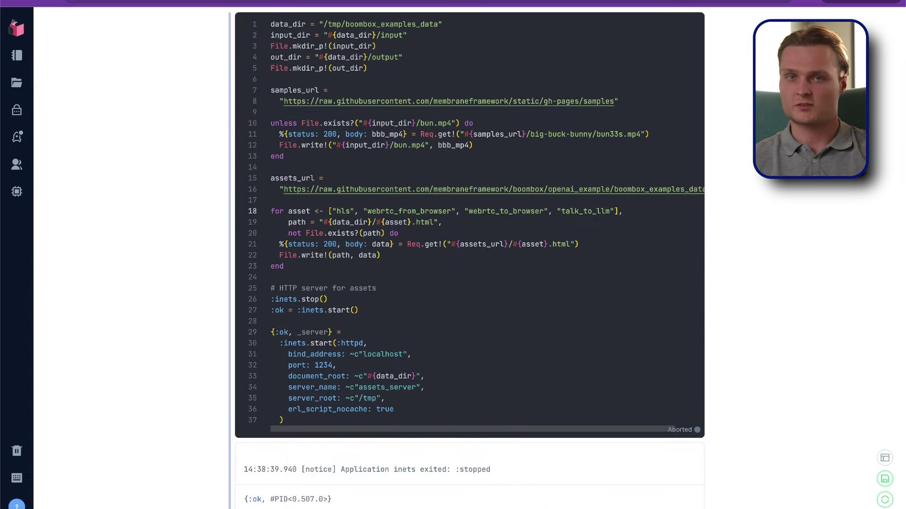
scroll(469, 256, up, 1)
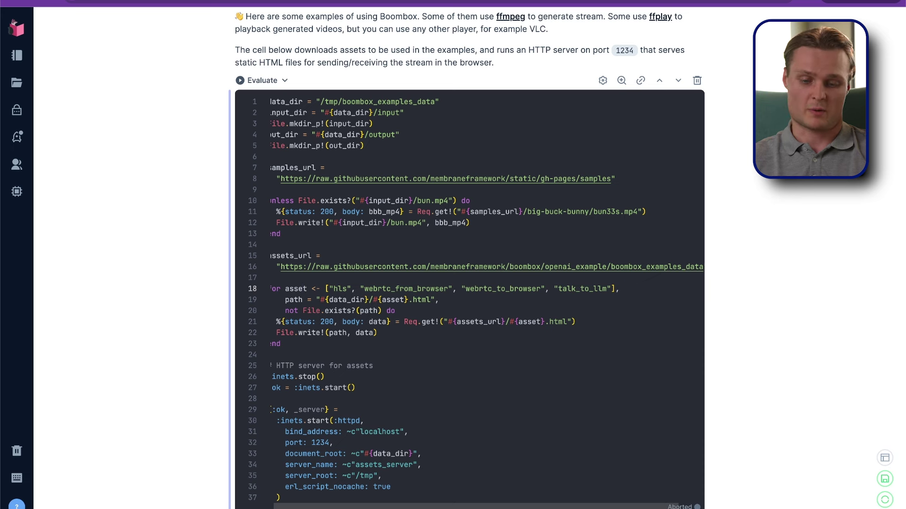
Re-evaluate the data_dir asset-download and local HTTP server cell
key(ctrl+Return)
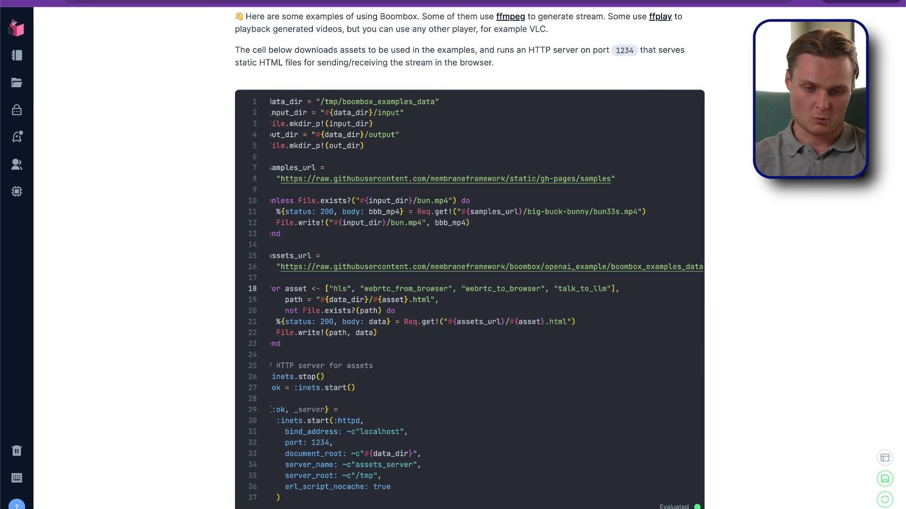
scroll(467, 283, down, 3)
scroll(467, 283, down, 2)
scroll(467, 283, down, 1)
scroll(467, 283, down, 1)
scroll(467, 283, down, 2)
scroll(467, 283, down, 1)
scroll(467, 283, down, 1)
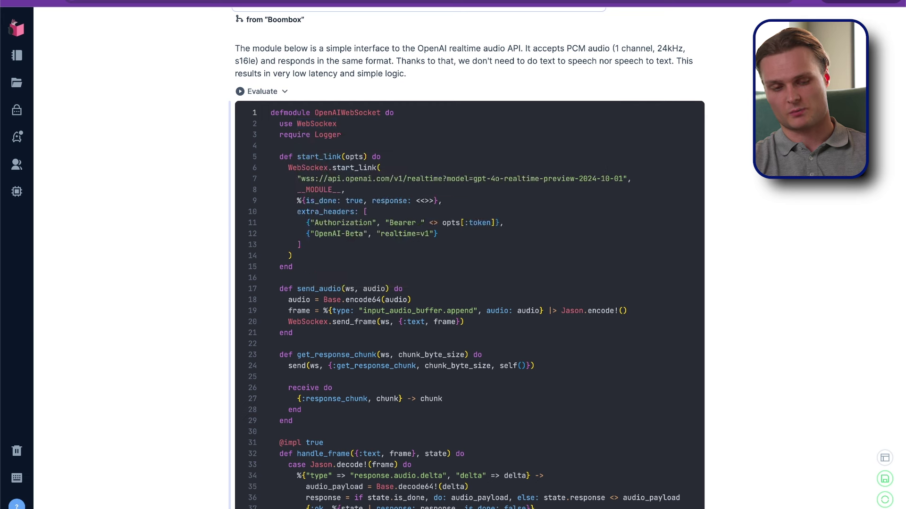
scroll(470, 283, down, 1)
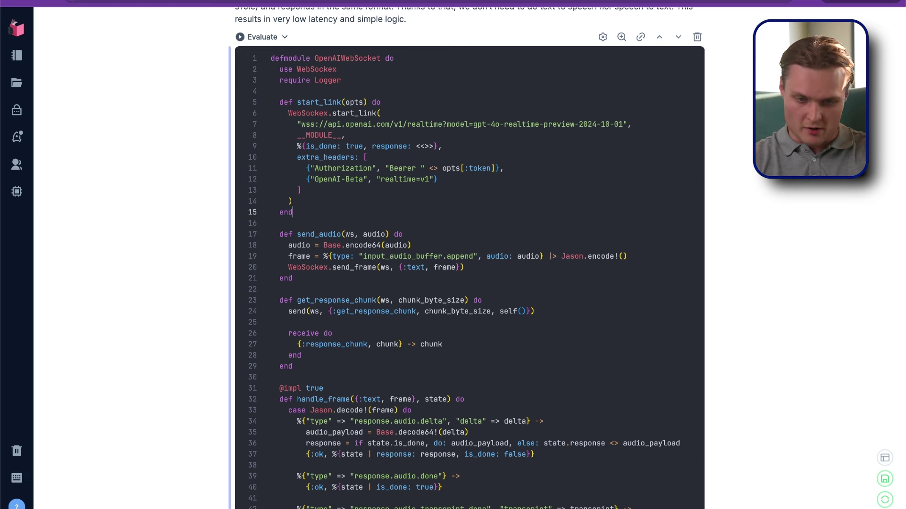
scroll(467, 259, down, 3)
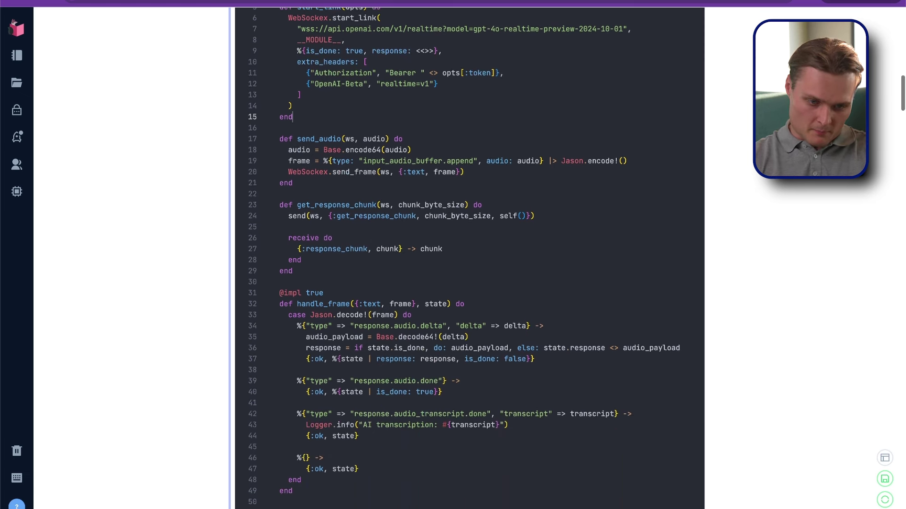
scroll(467, 258, down, 2)
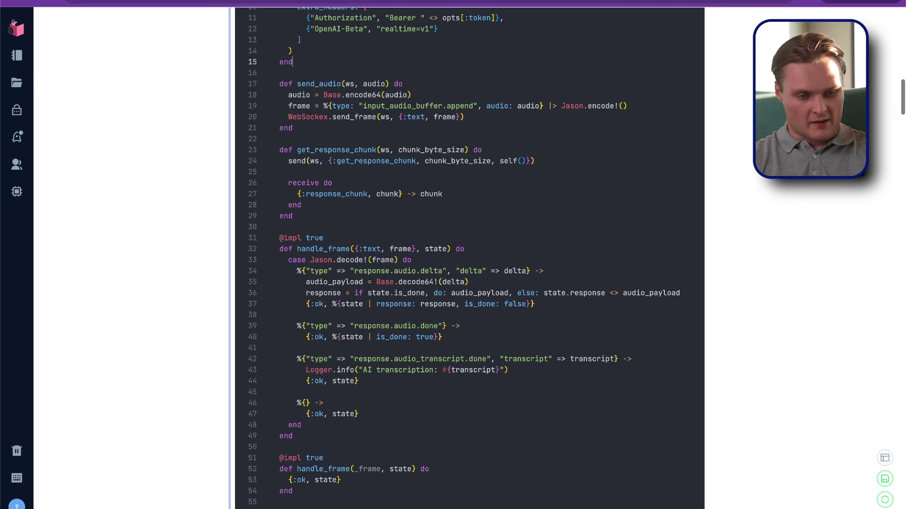
scroll(467, 259, down, 1)
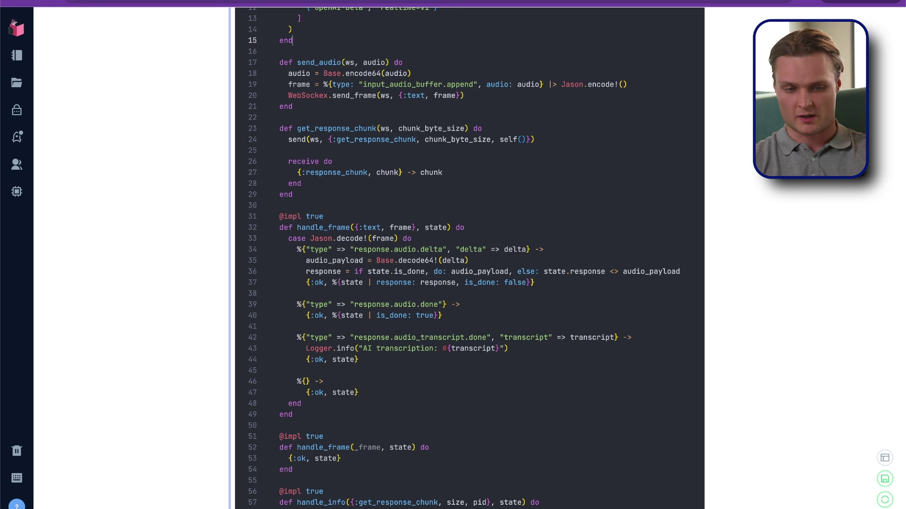
scroll(467, 258, down, 1)
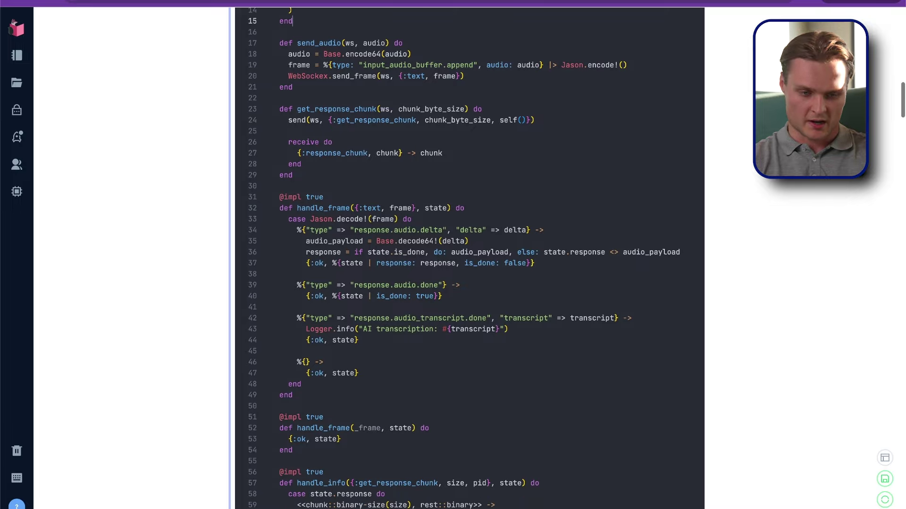
scroll(467, 259, down, 1)
drag(279, 90, 292, 155)
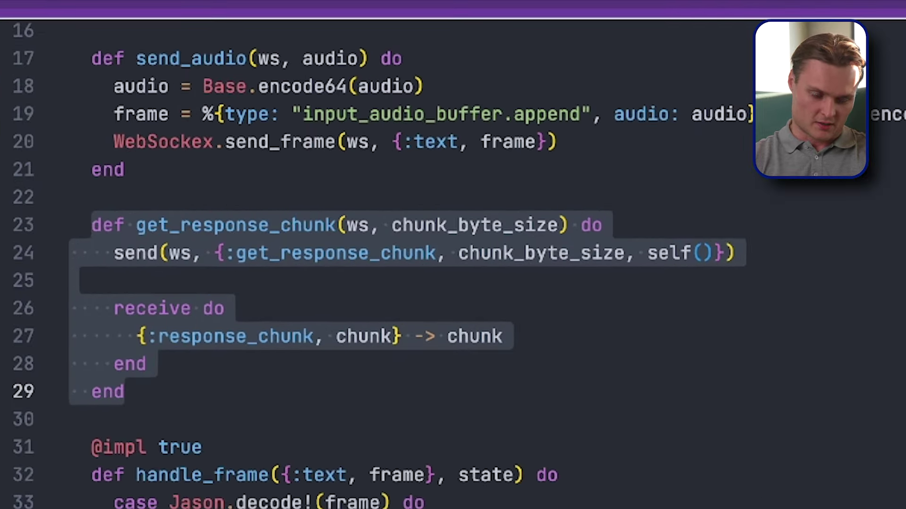
click(284, 281)
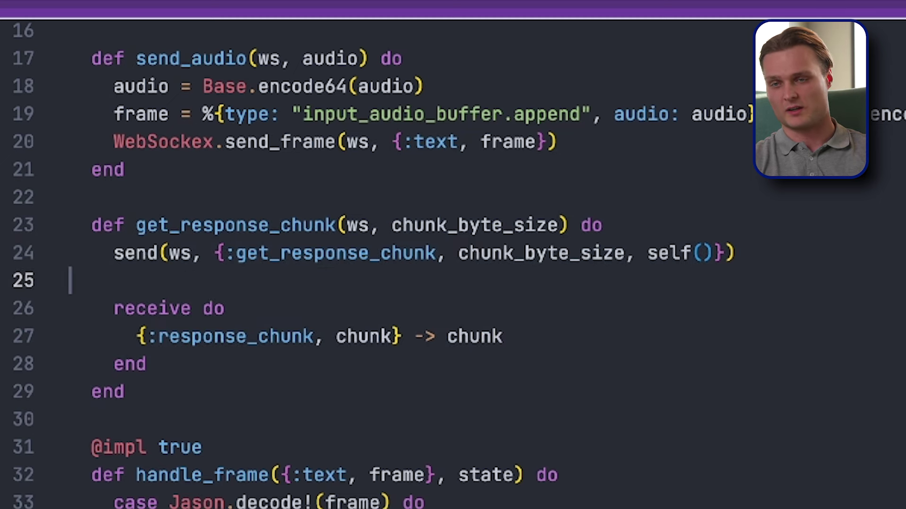
scroll(453, 283, down, 2)
scroll(454, 283, down, 2)
scroll(453, 283, down, 3)
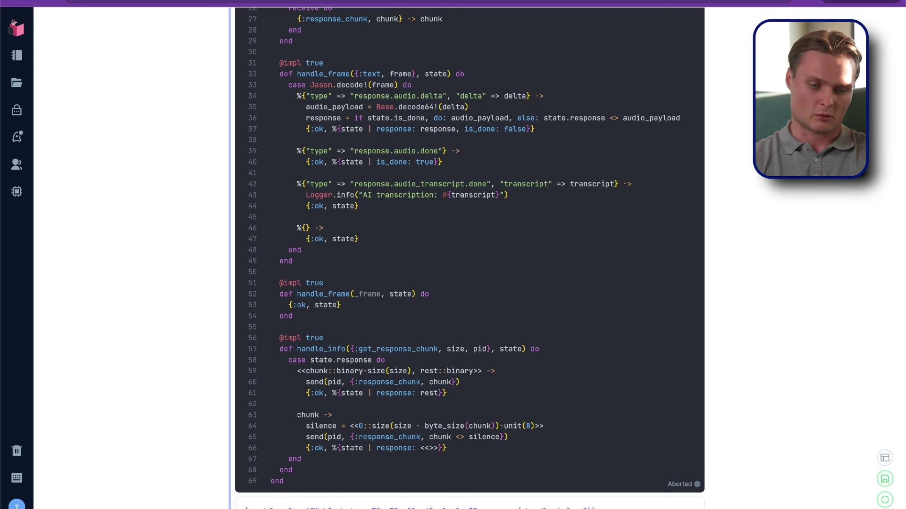
scroll(469, 255, down, 2)
scroll(469, 255, down, 2)
scroll(469, 255, down, 2)
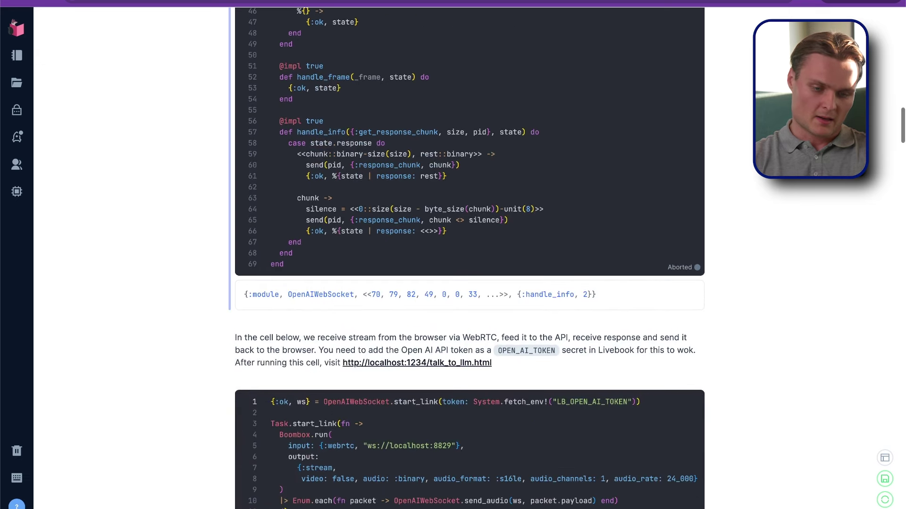
Select get_response_chunk on line 57 and evaluate the OpenAIWebSocket module cell
double_click(399, 131)
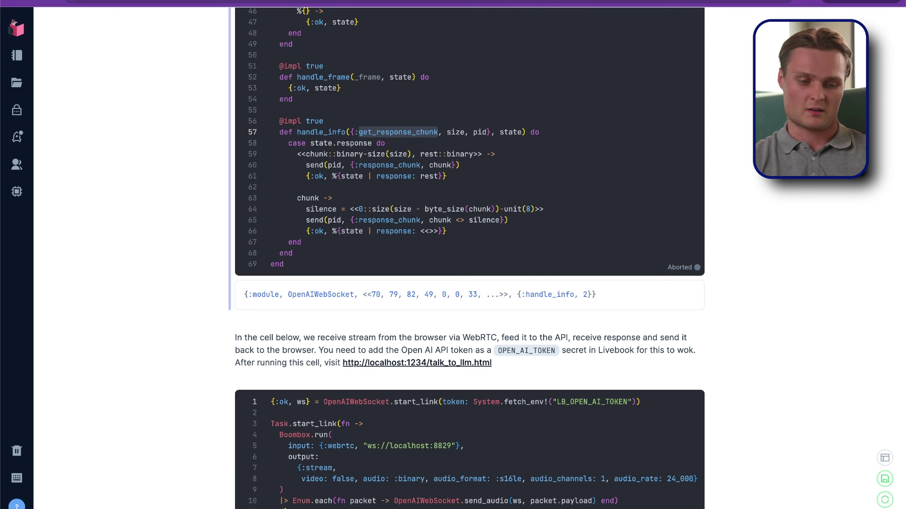
scroll(469, 254, down, 2)
key(shift+Return)
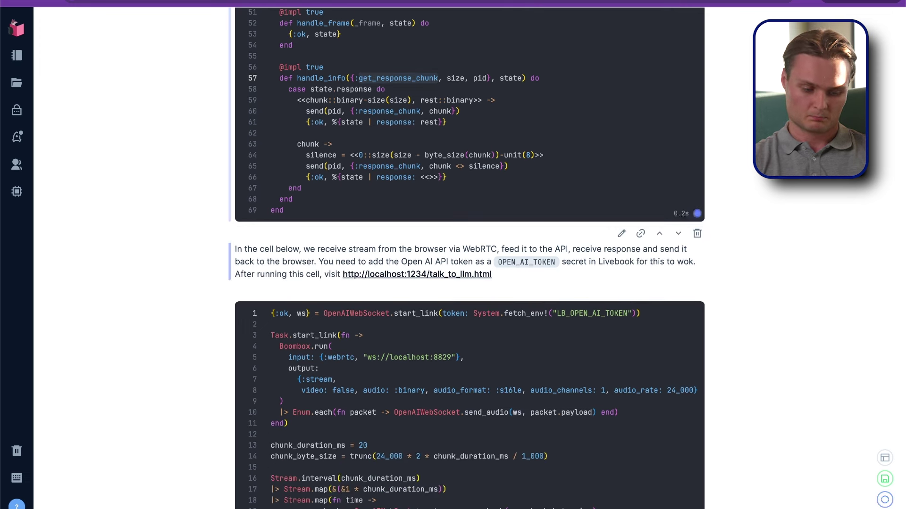
scroll(469, 254, down, 1)
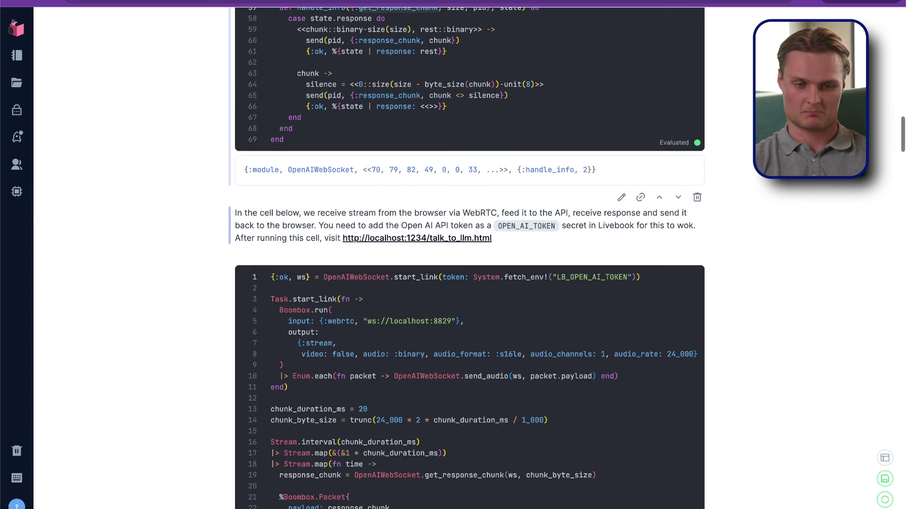
scroll(470, 255, down, 1)
scroll(469, 255, down, 1)
scroll(470, 255, down, 1)
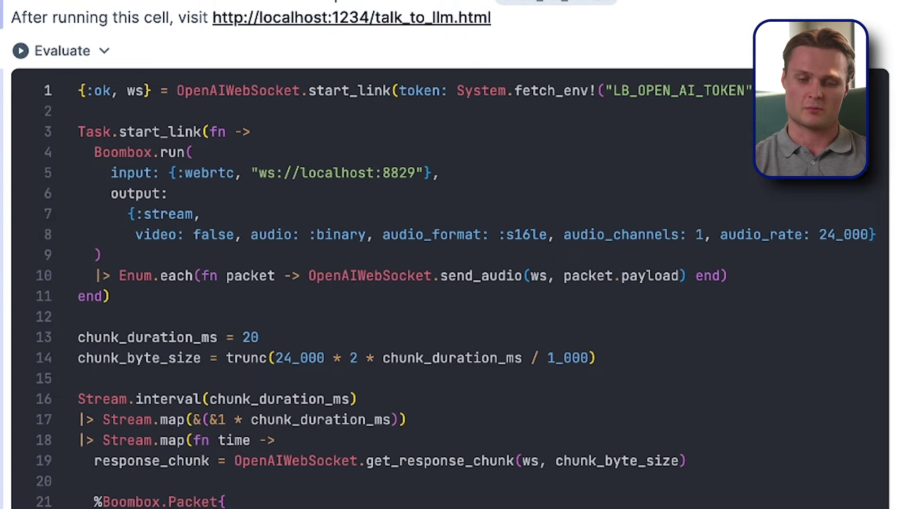
drag(134, 234, 876, 234)
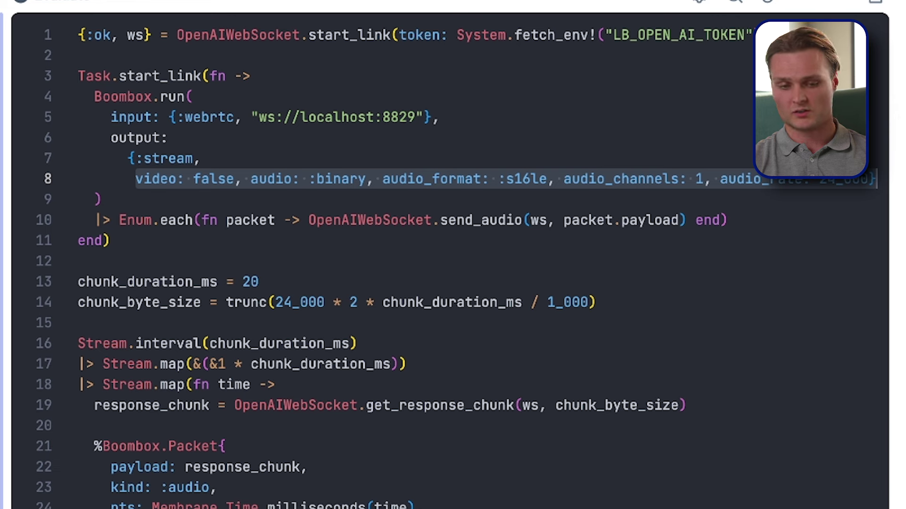
click(522, 221)
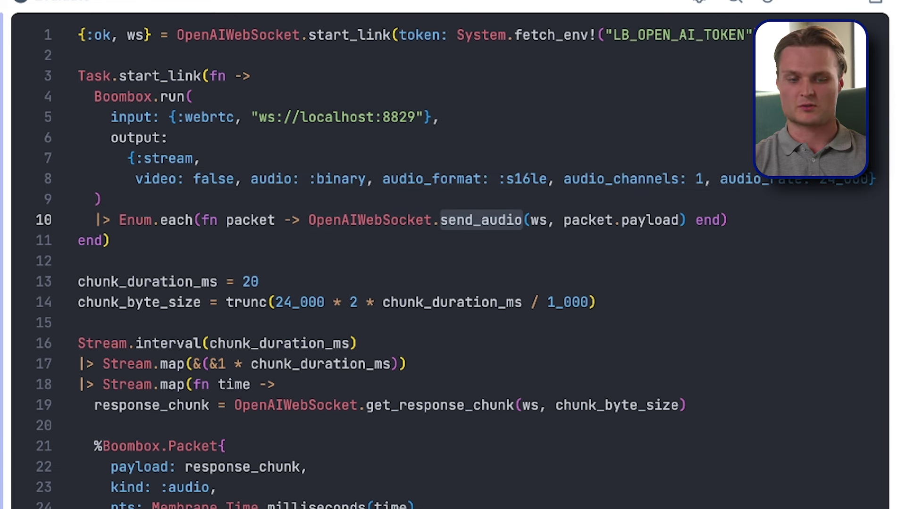
scroll(453, 255, down, 2)
scroll(453, 255, down, 5)
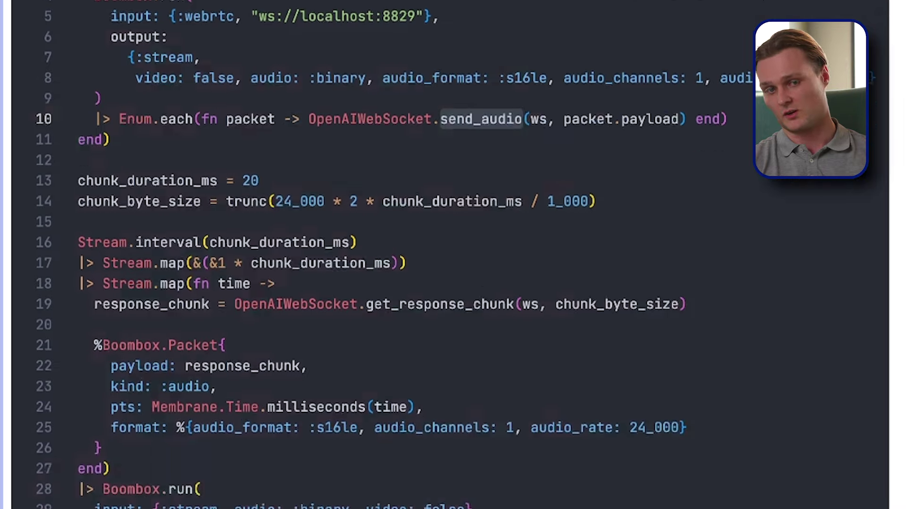
click(212, 121)
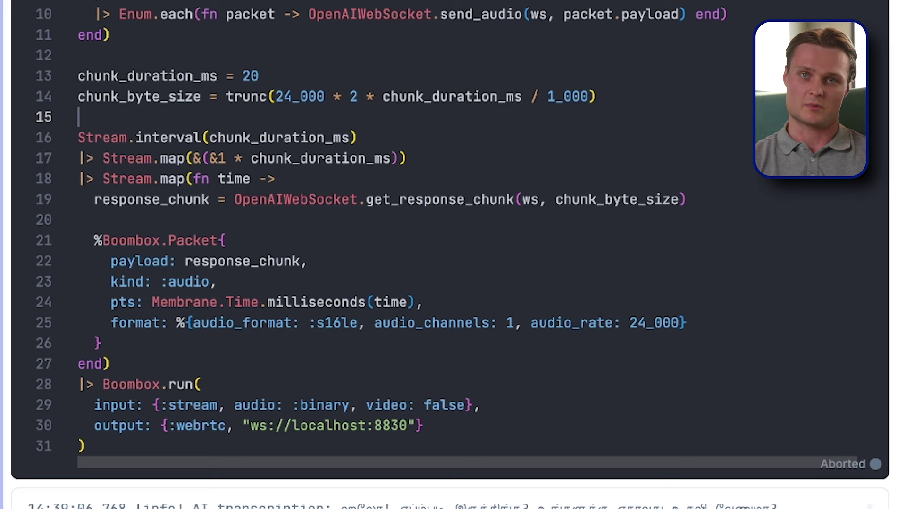
scroll(453, 255, down, 1)
key(Down)
key(Down)
key(Down)
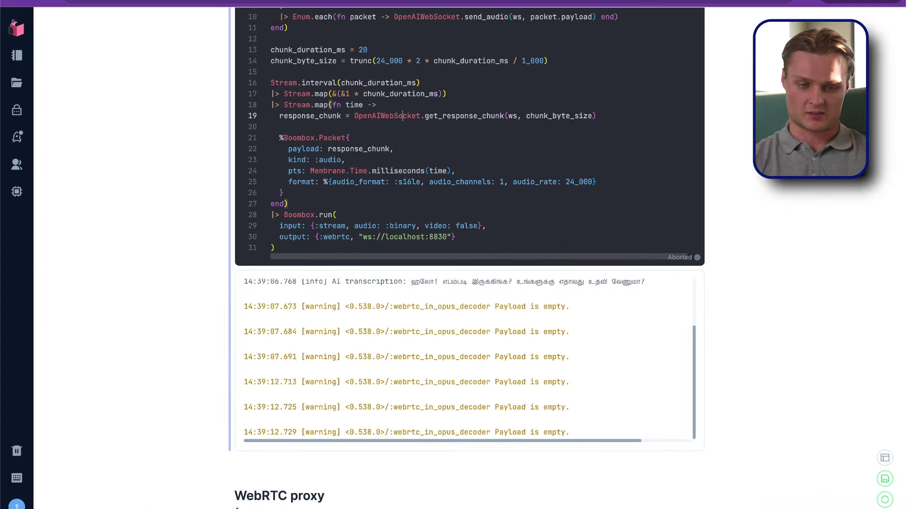
scroll(454, 255, down, 1)
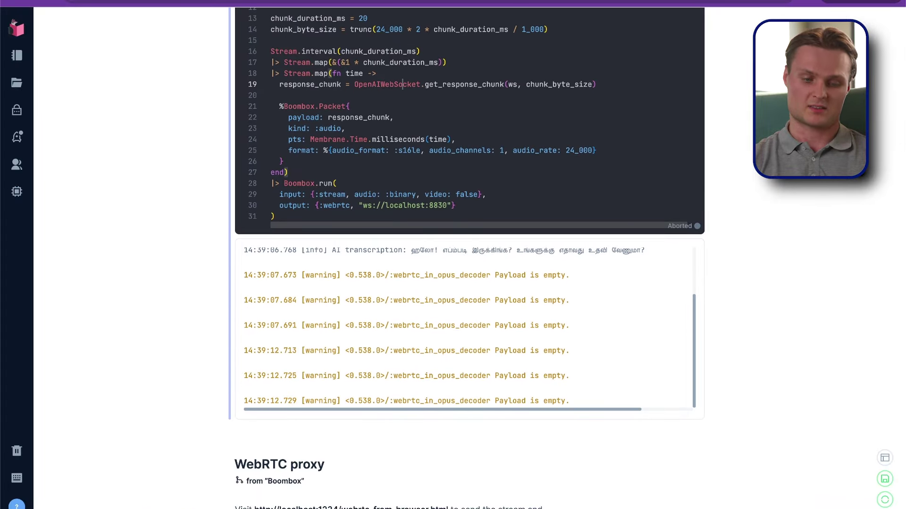
key(Down)
key(Down)
key(Down)
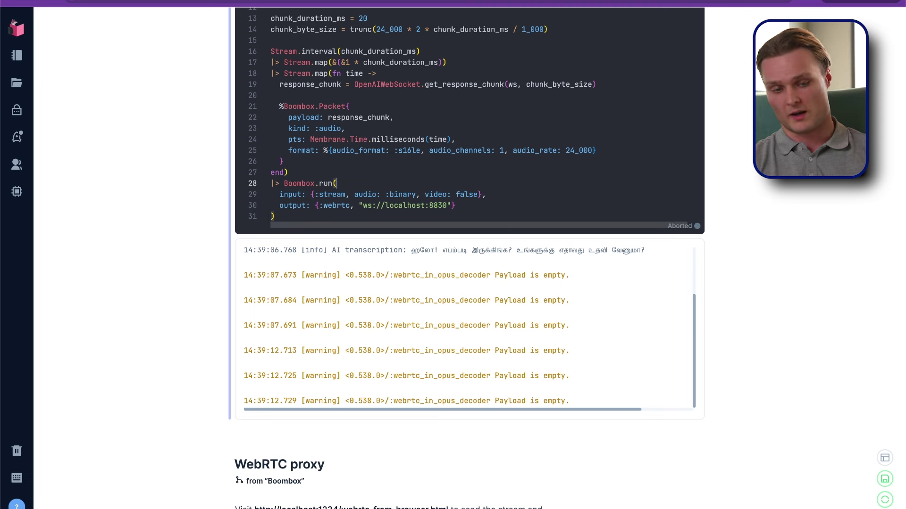
scroll(470, 255, up, 3)
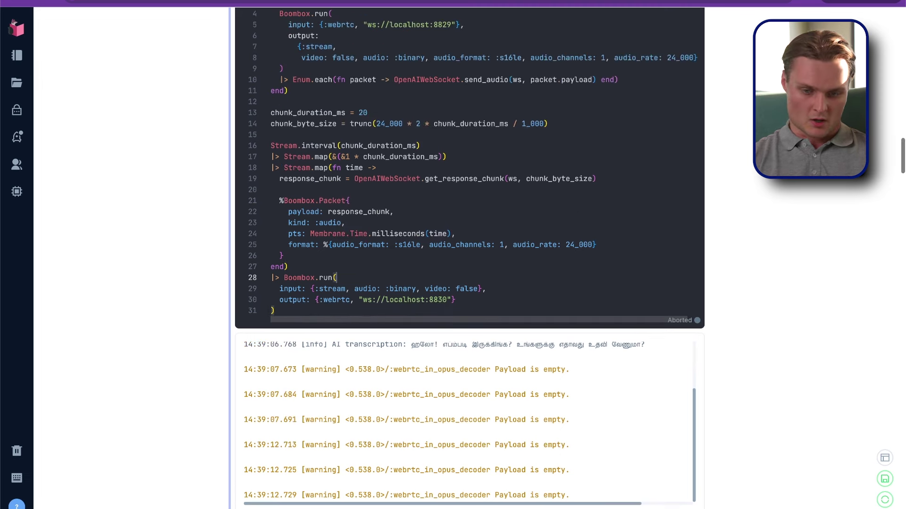
scroll(470, 255, up, 1)
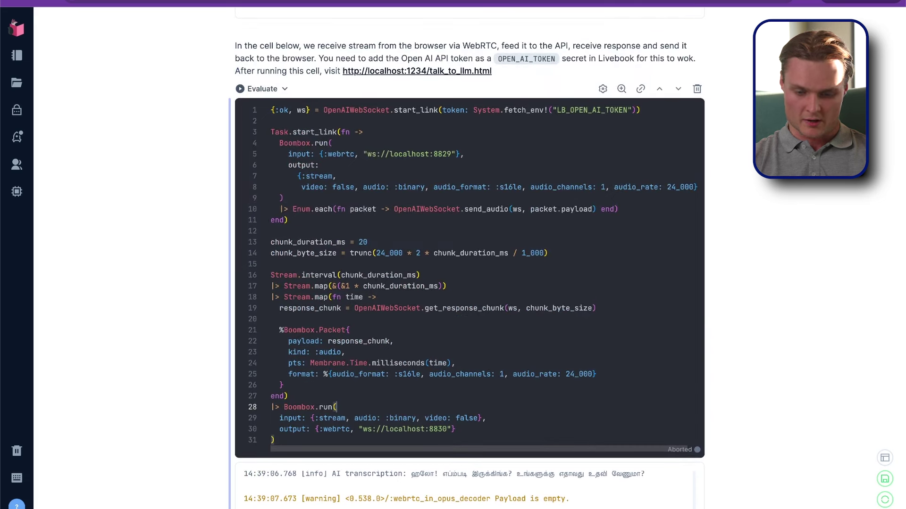
Start the browser-to-OpenAI WebRTC audio streaming cell
key(ctrl+Return)
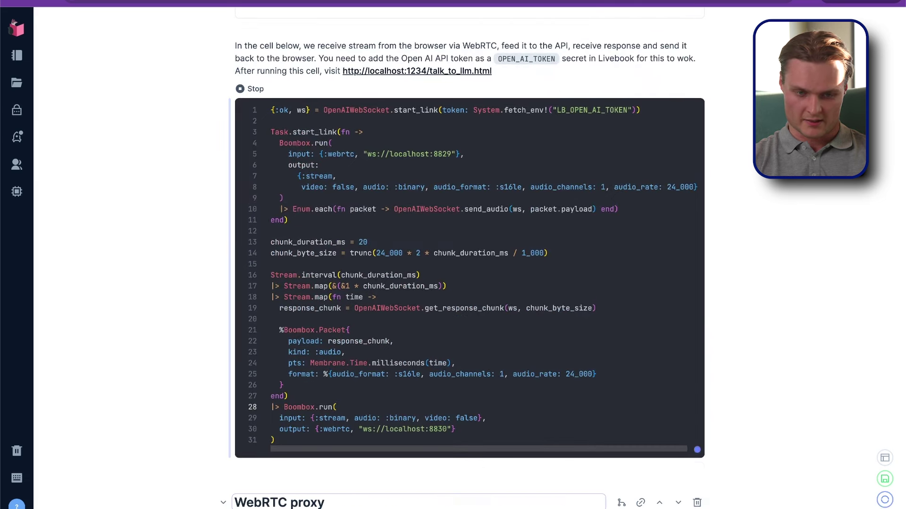